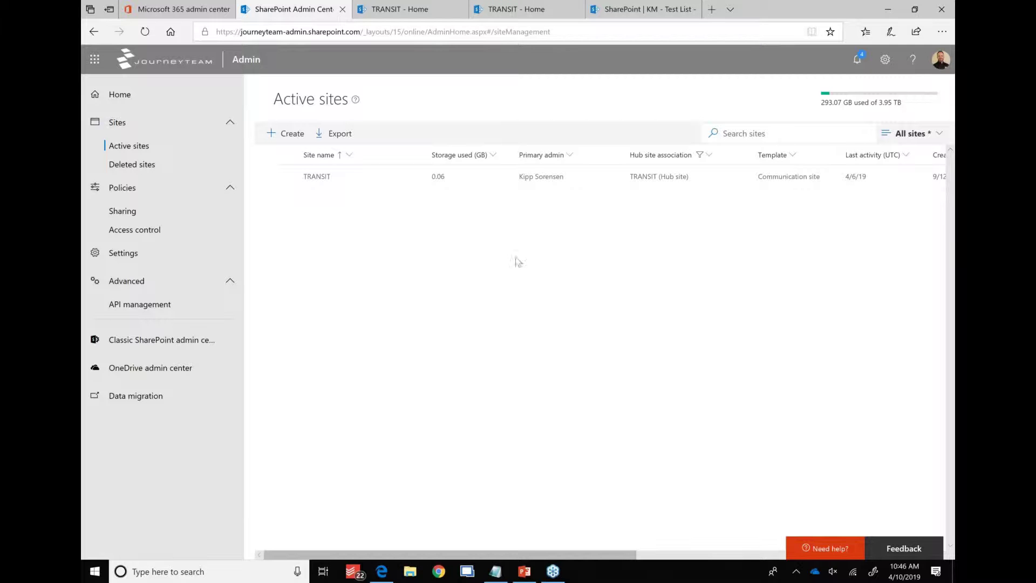
- View the filter and column options of the Hub site association column in the active sites list
{"action": "left_click", "coordinate": [708, 154]}
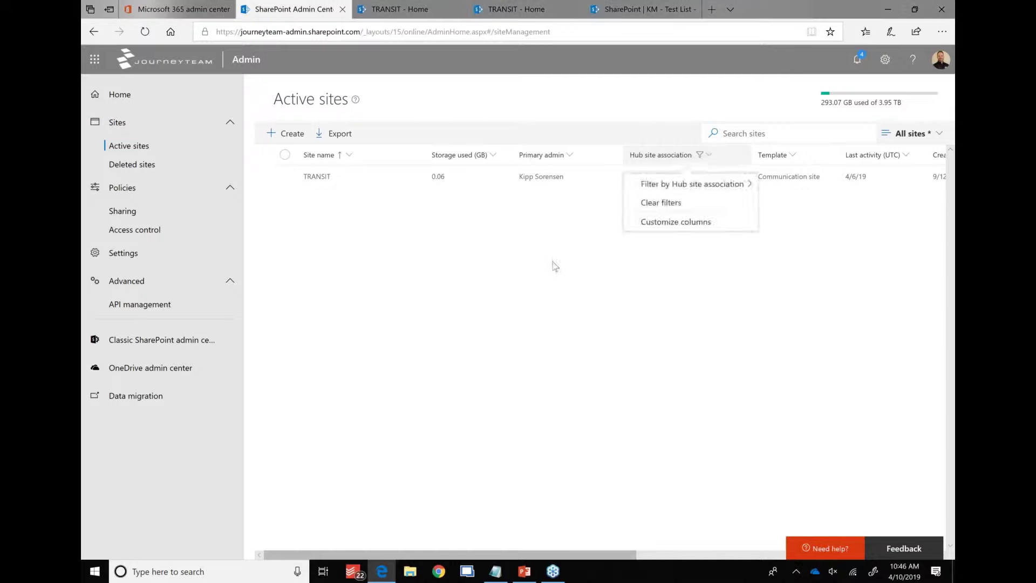
{"action": "left_click", "coordinate": [583, 227]}
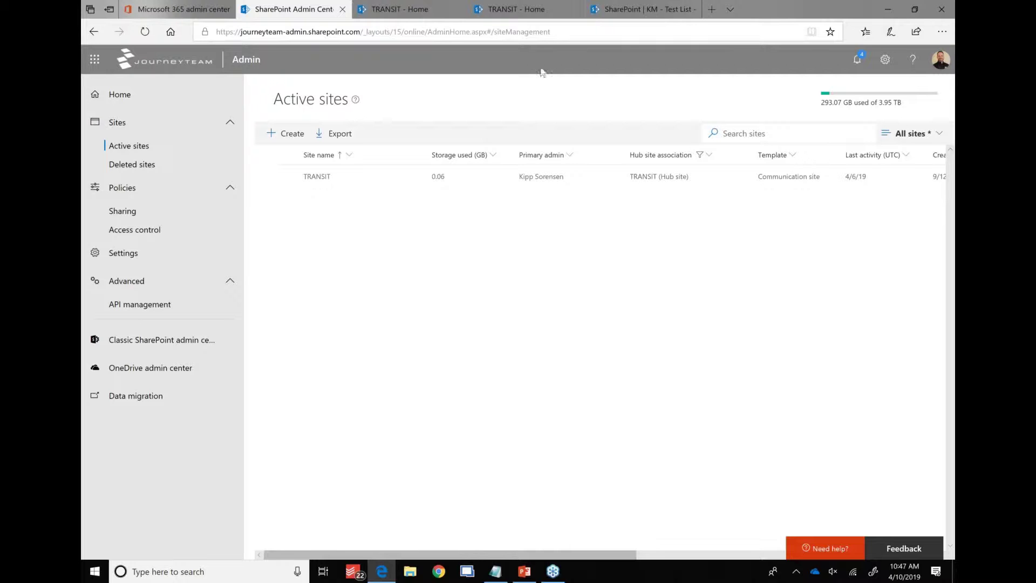
- Open the look settings of the TRANSIT home site and review its theme and header options
{"action": "left_click", "coordinate": [400, 16]}
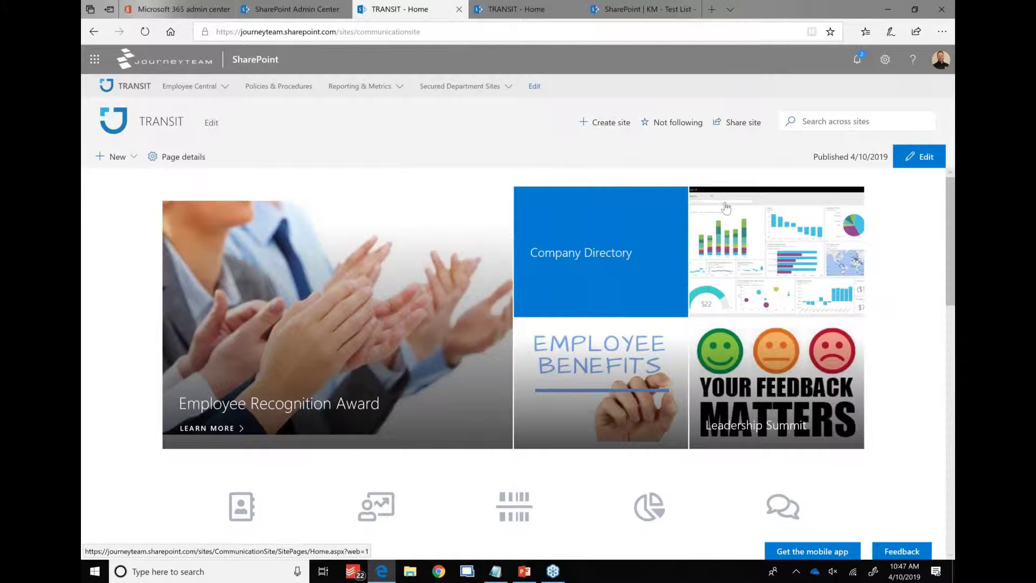
{"action": "left_click", "coordinate": [885, 59]}
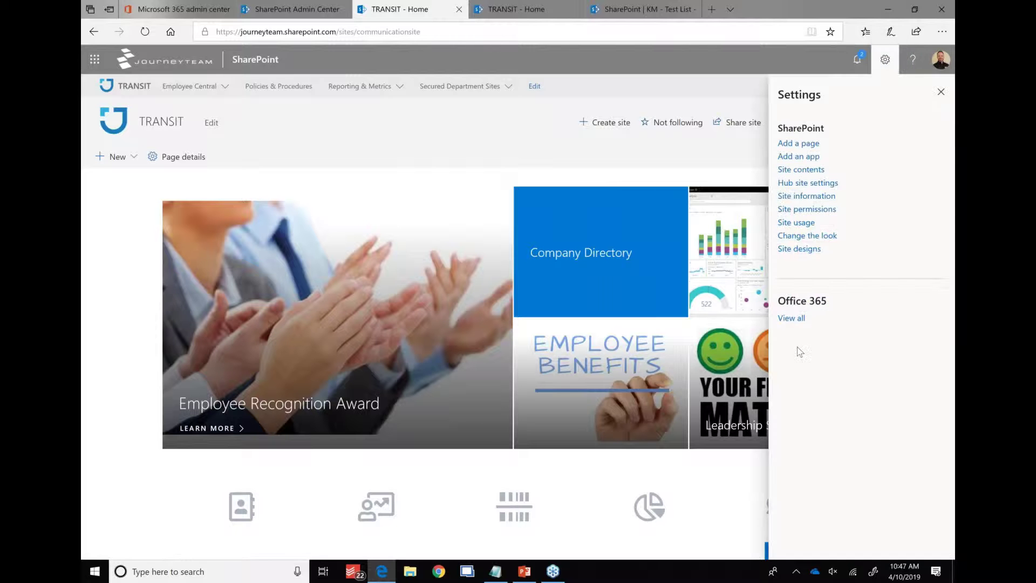
{"action": "left_click", "coordinate": [811, 238]}
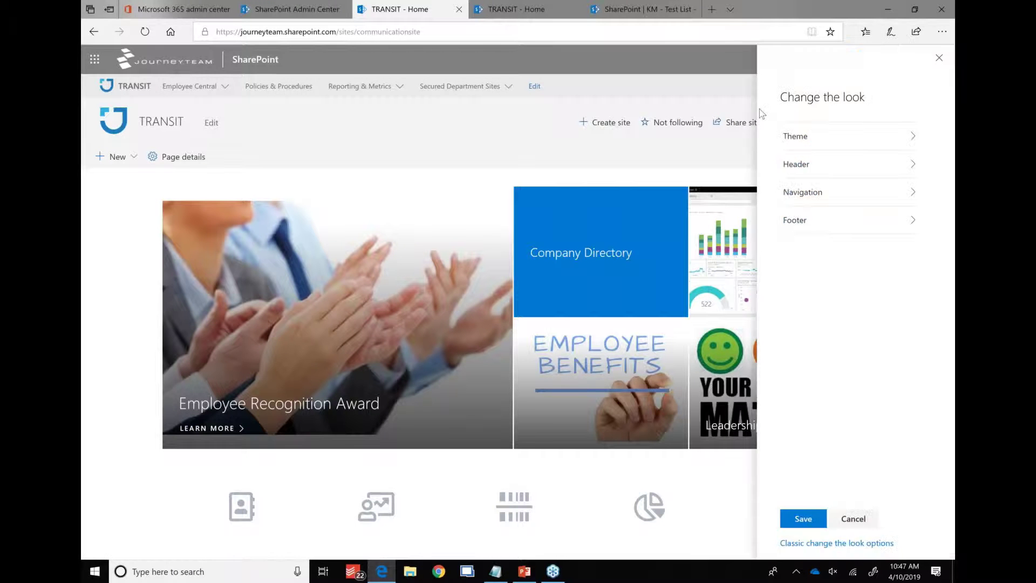
{"action": "left_click", "coordinate": [829, 142]}
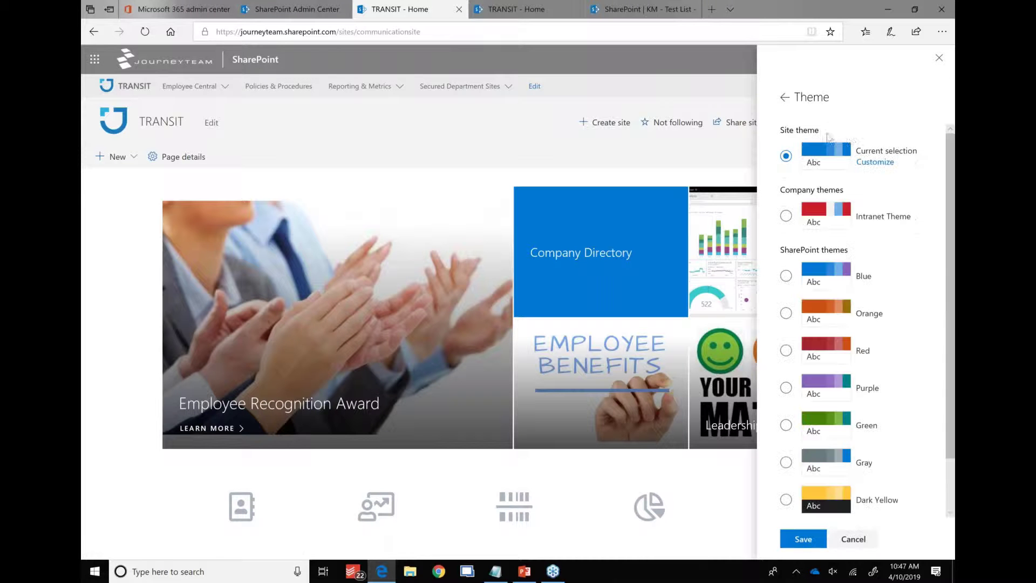
{"action": "left_click", "coordinate": [785, 98]}
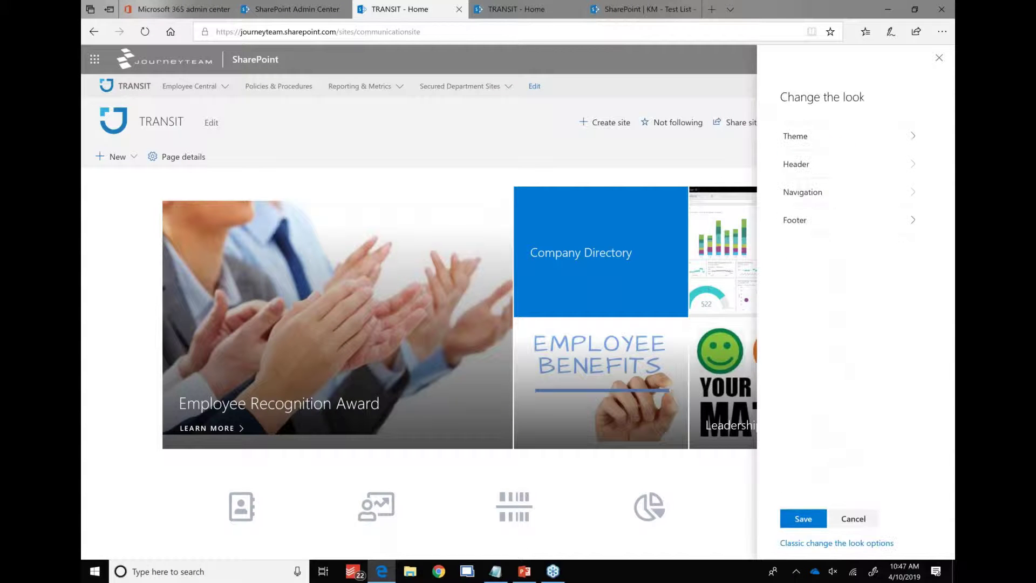
{"action": "left_click", "coordinate": [832, 171]}
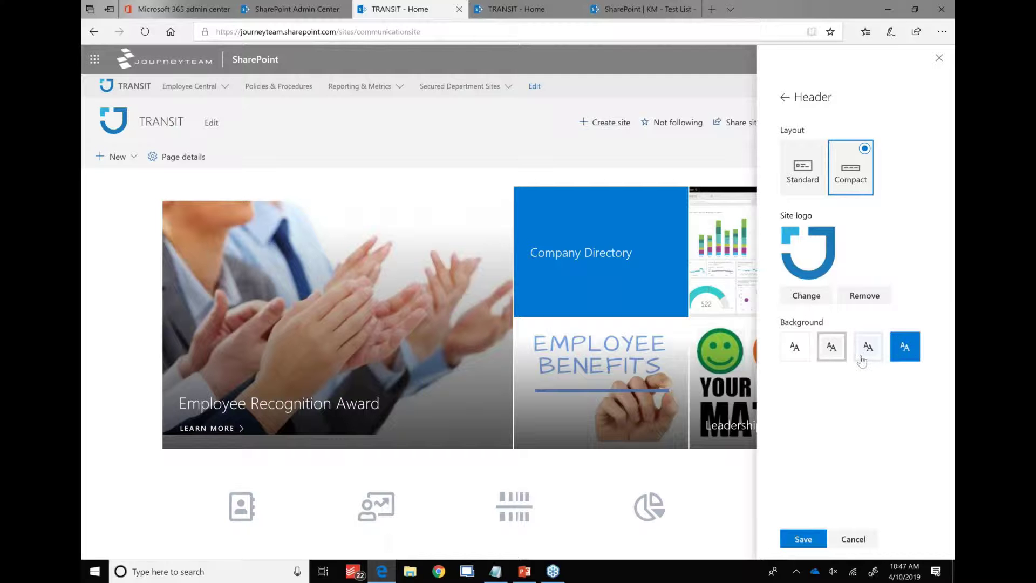
{"action": "left_click", "coordinate": [786, 100]}
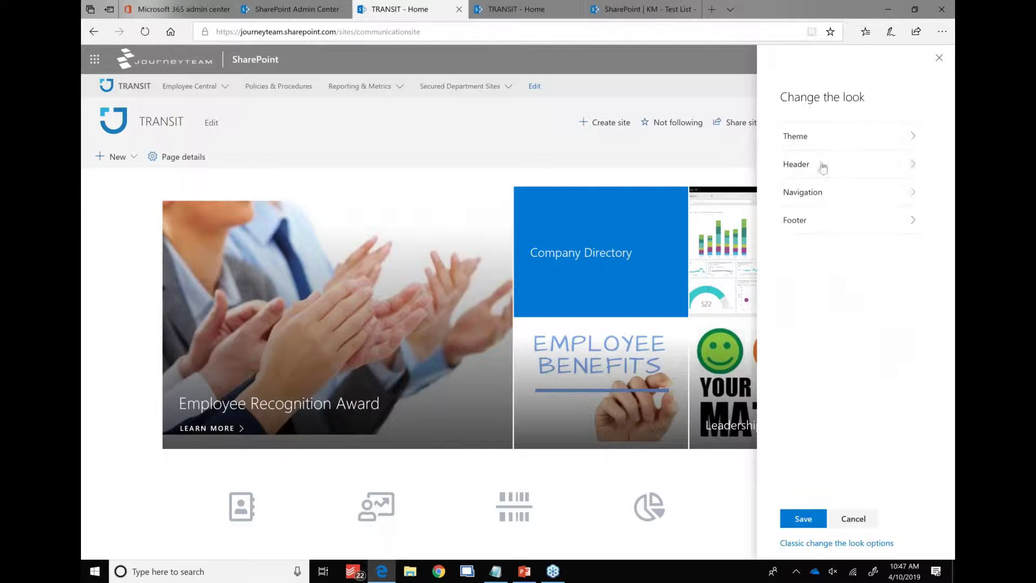
- Review the site's navigation menu styles, the Employee Central mega menu and the footer options, and leave the settings without saving
{"action": "left_click", "coordinate": [836, 198]}
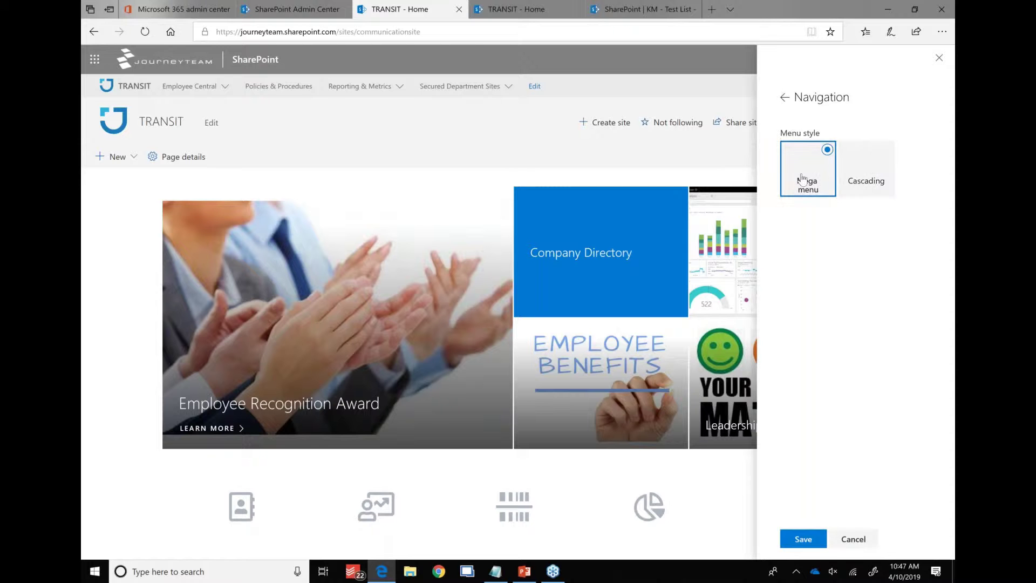
{"action": "mouse_move", "coordinate": [210, 91]}
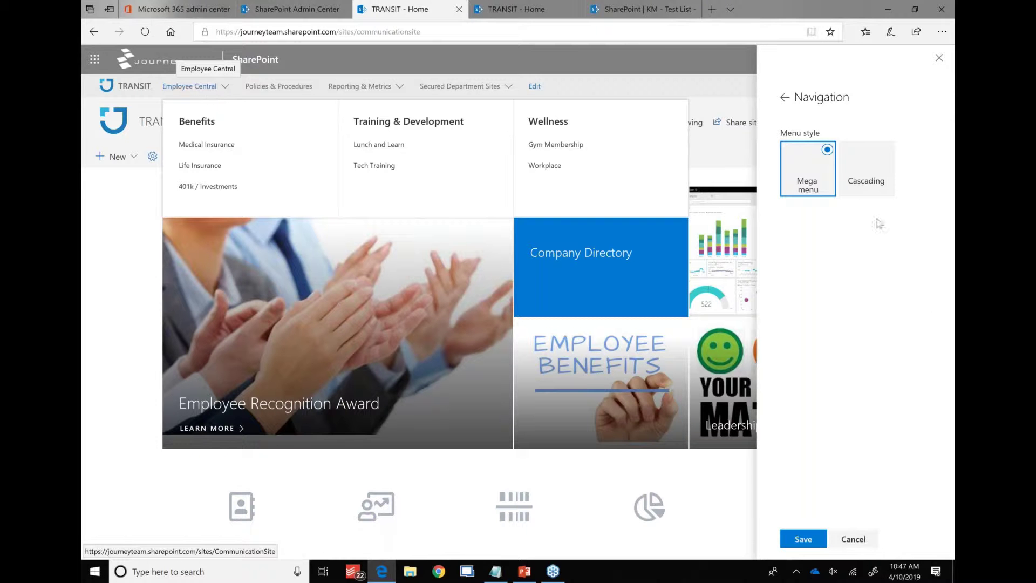
{"action": "left_click", "coordinate": [785, 98]}
{"action": "left_click", "coordinate": [847, 223]}
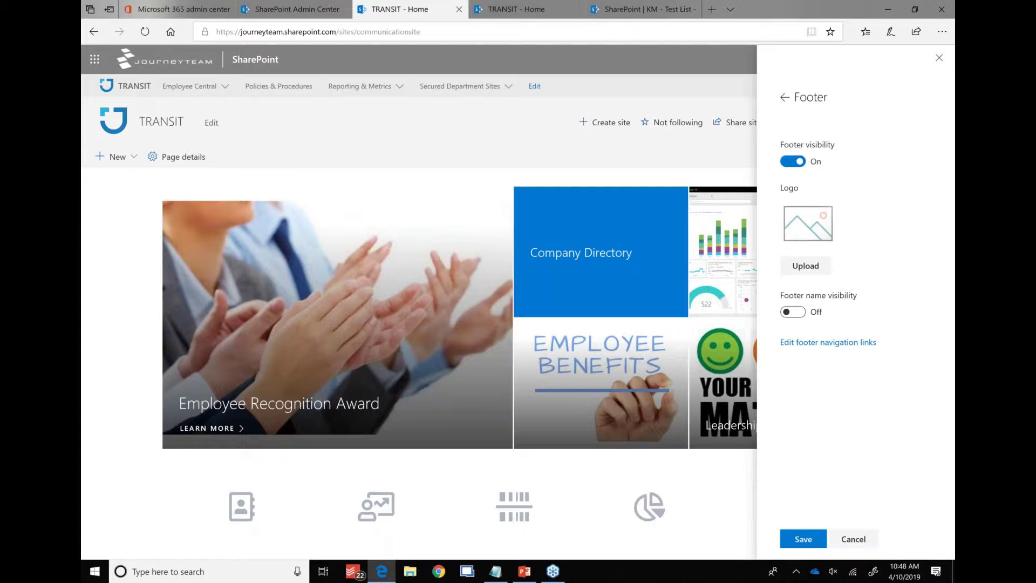
{"action": "left_click", "coordinate": [785, 97]}
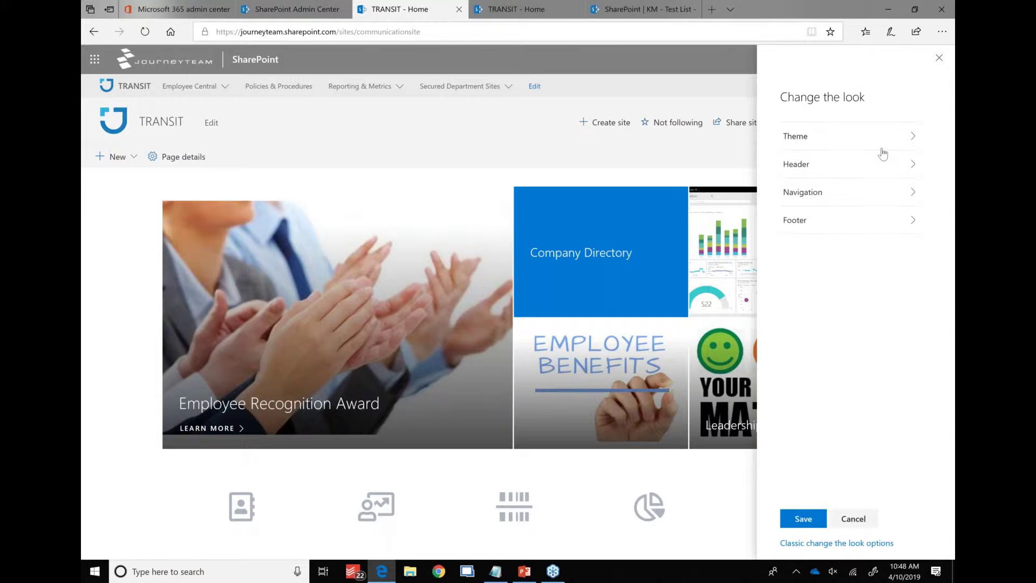
{"action": "left_click", "coordinate": [864, 517]}
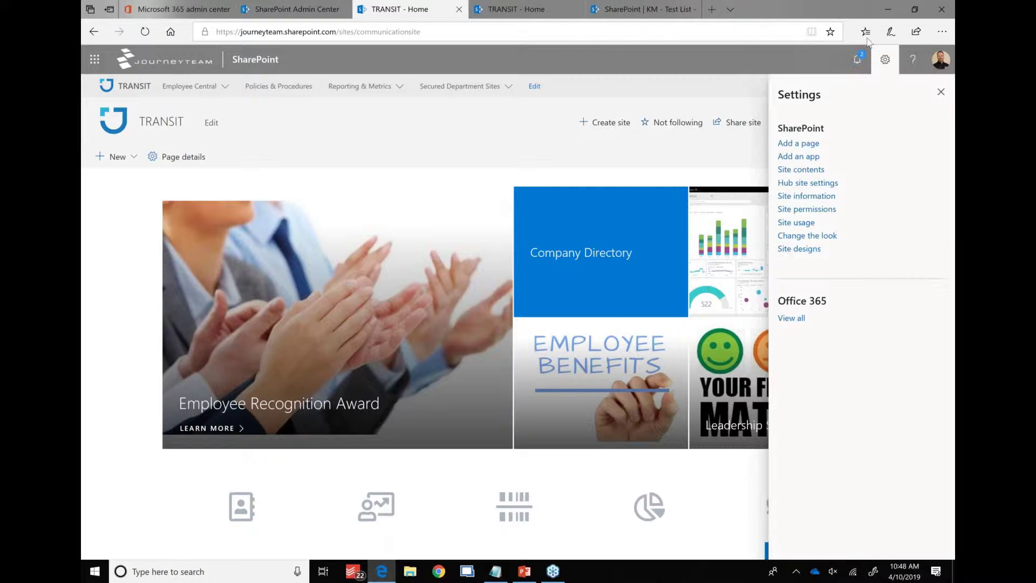
{"action": "left_click", "coordinate": [885, 60]}
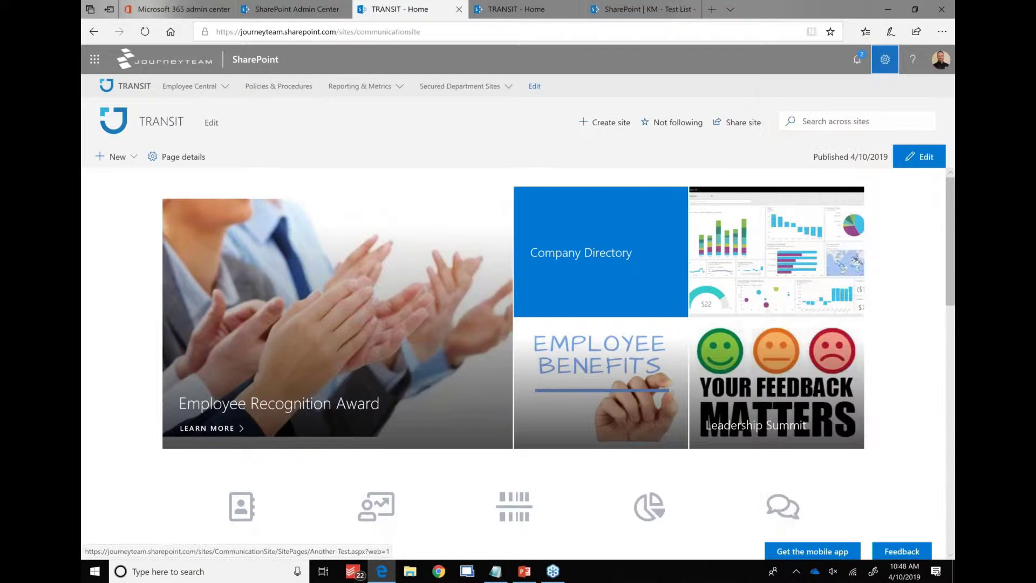
- Review the page templates offered for a new page on the TRANSIT site without creating one
{"action": "left_click", "coordinate": [131, 160]}
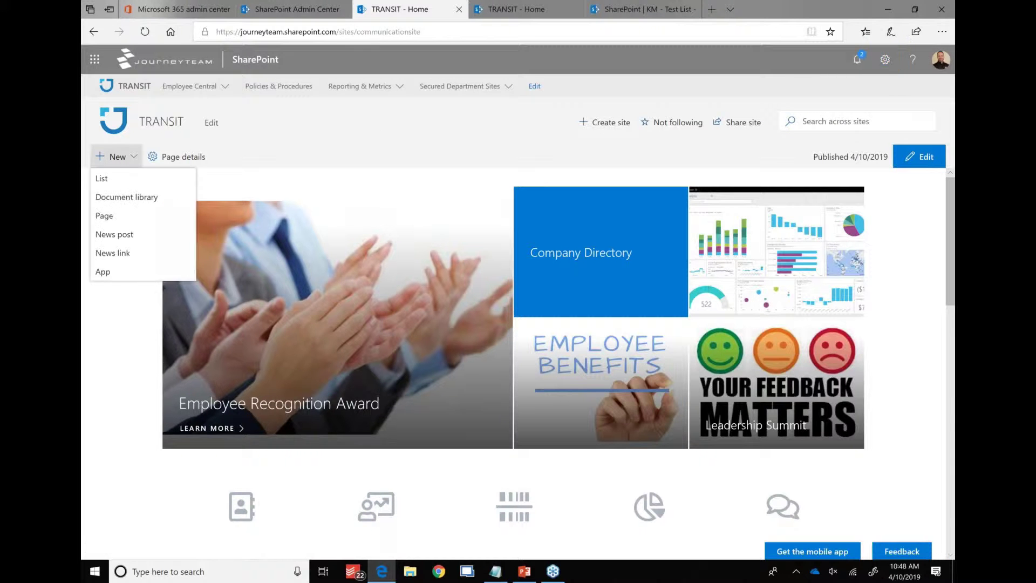
{"action": "left_click", "coordinate": [116, 215]}
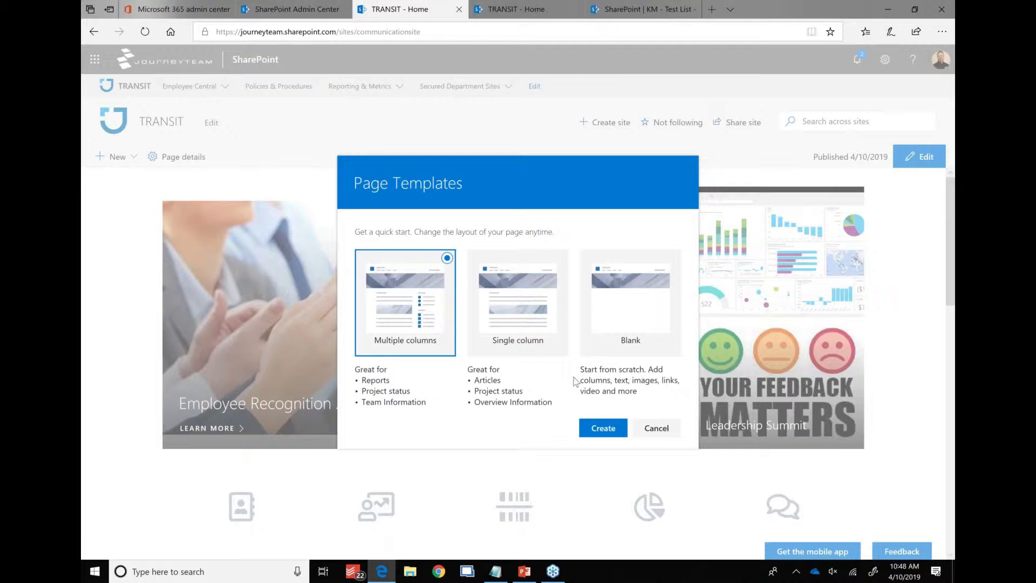
{"action": "left_click", "coordinate": [657, 429]}
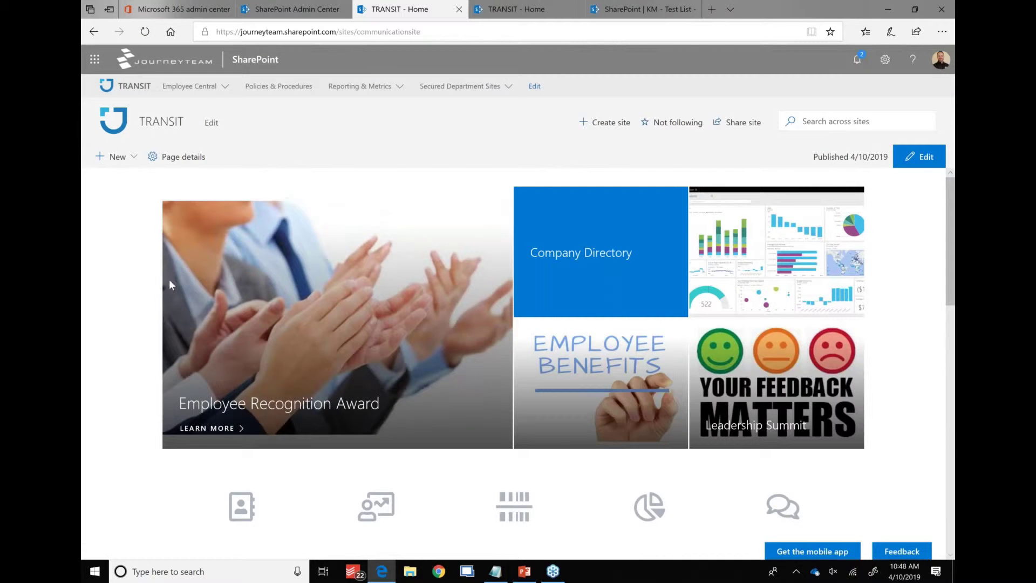
- Put the TRANSIT home page into edit mode and open the News web part's properties
{"action": "scroll", "coordinate": [169, 280], "scroll_direction": "down", "scroll_amount": 6}
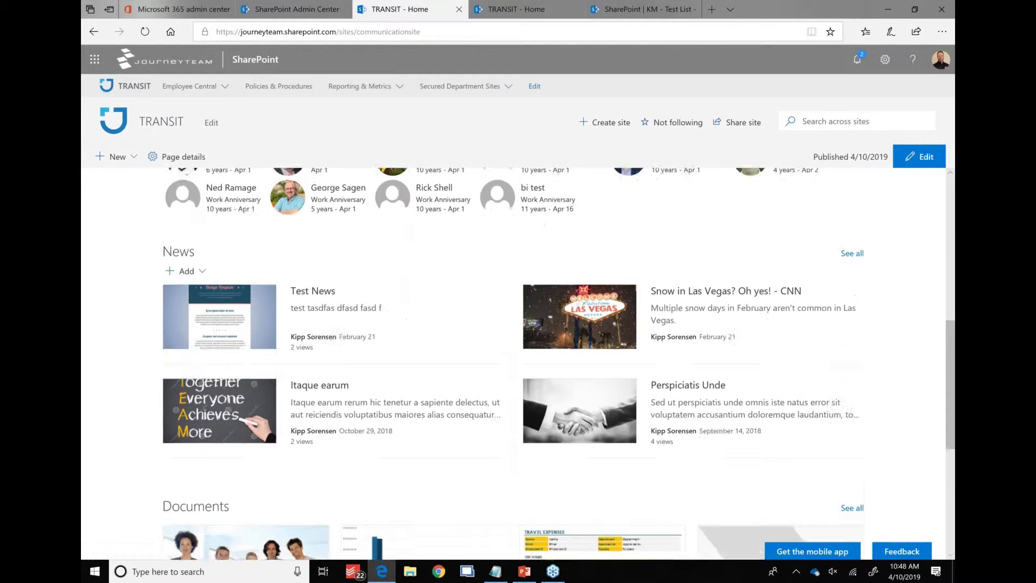
{"action": "scroll", "coordinate": [177, 278], "scroll_direction": "down", "scroll_amount": 2}
{"action": "scroll", "coordinate": [177, 278], "scroll_direction": "up", "scroll_amount": 1}
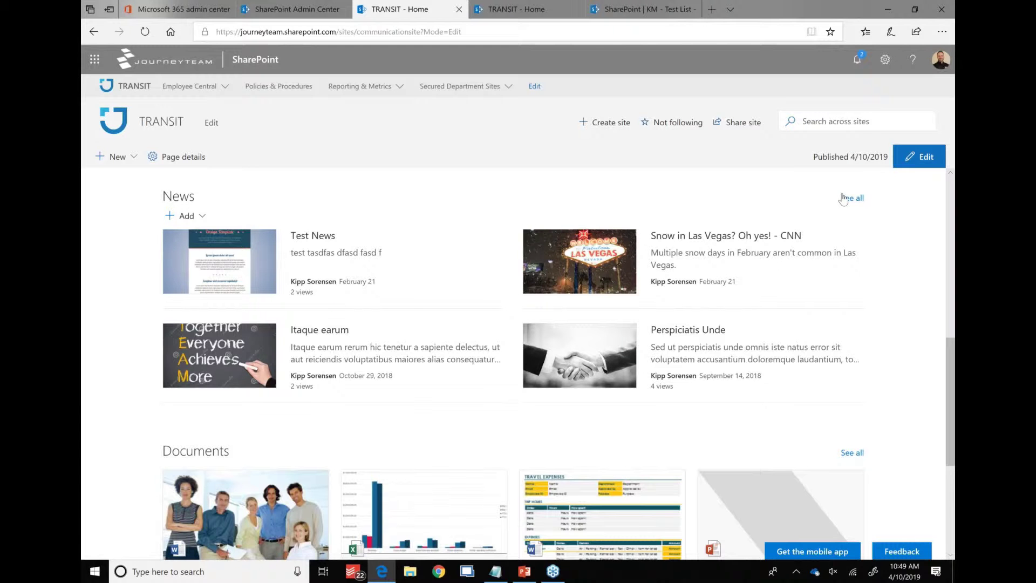
{"action": "left_click", "coordinate": [916, 158]}
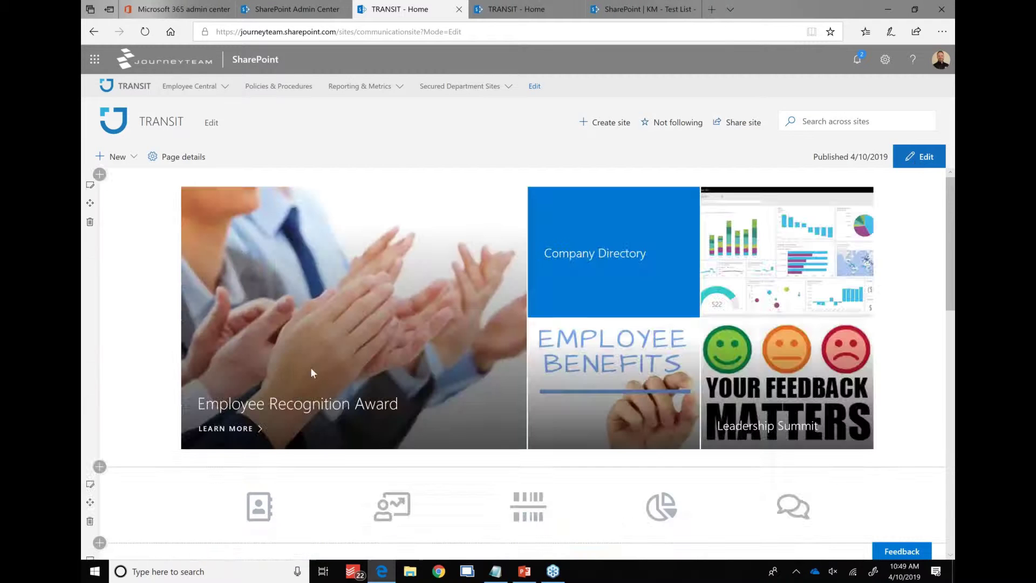
{"action": "scroll", "coordinate": [310, 360], "scroll_direction": "down", "scroll_amount": 10}
{"action": "scroll", "coordinate": [164, 230], "scroll_direction": "up", "scroll_amount": 2}
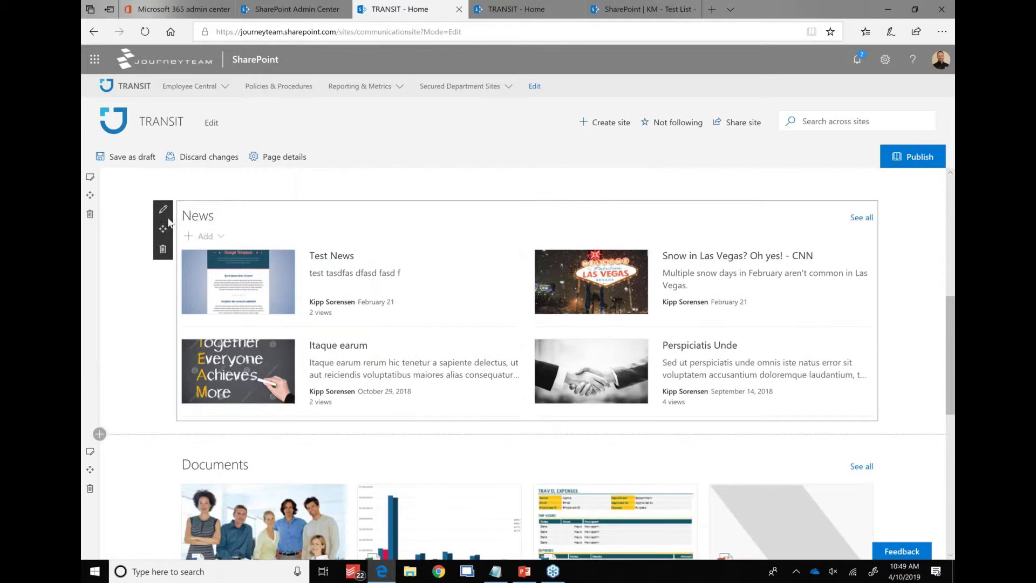
{"action": "left_click", "coordinate": [163, 210]}
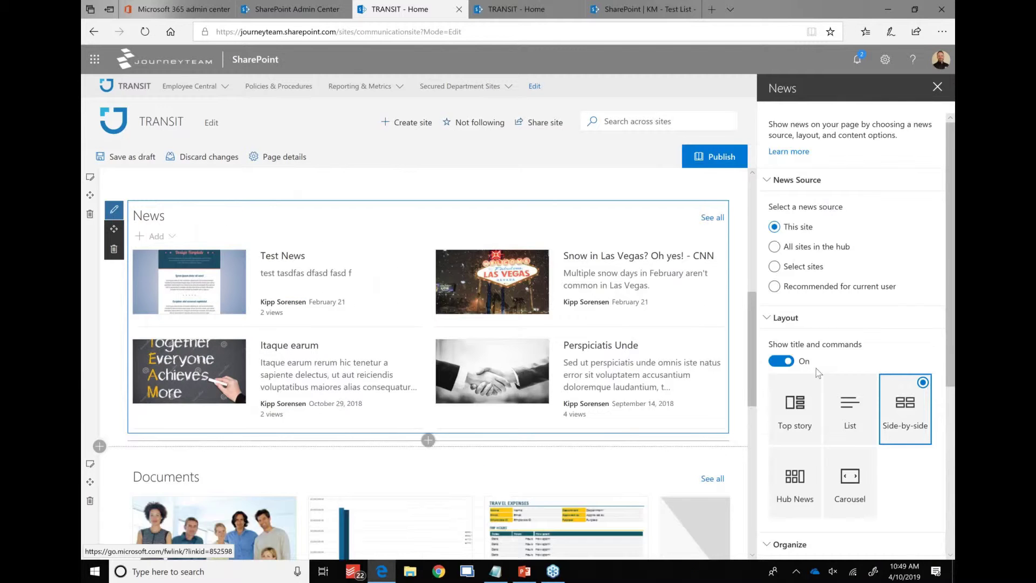
- Place the Itaque earum article first in the News web part's news order
{"action": "scroll", "coordinate": [821, 365], "scroll_direction": "down", "scroll_amount": 5}
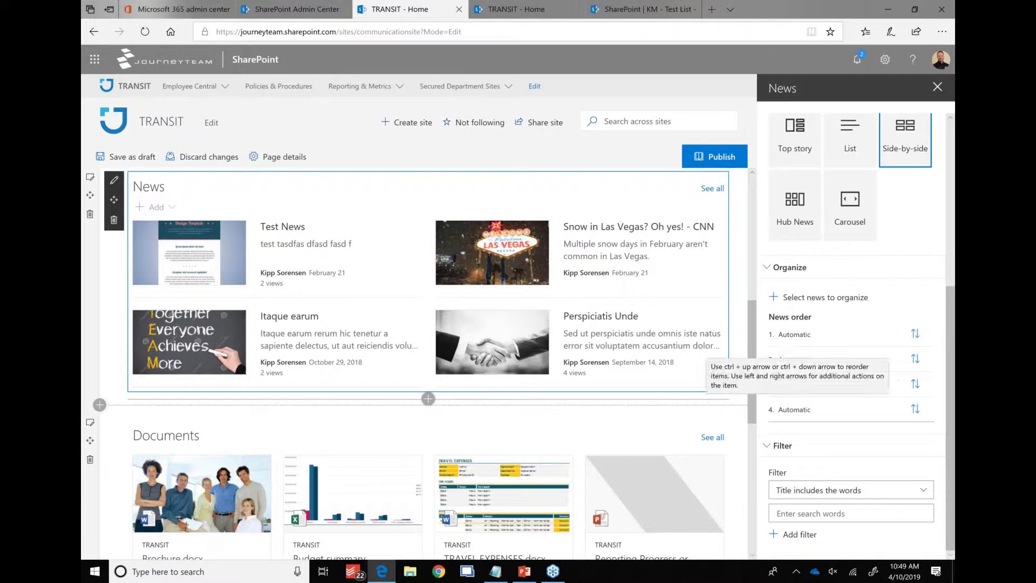
{"action": "left_click", "coordinate": [813, 298]}
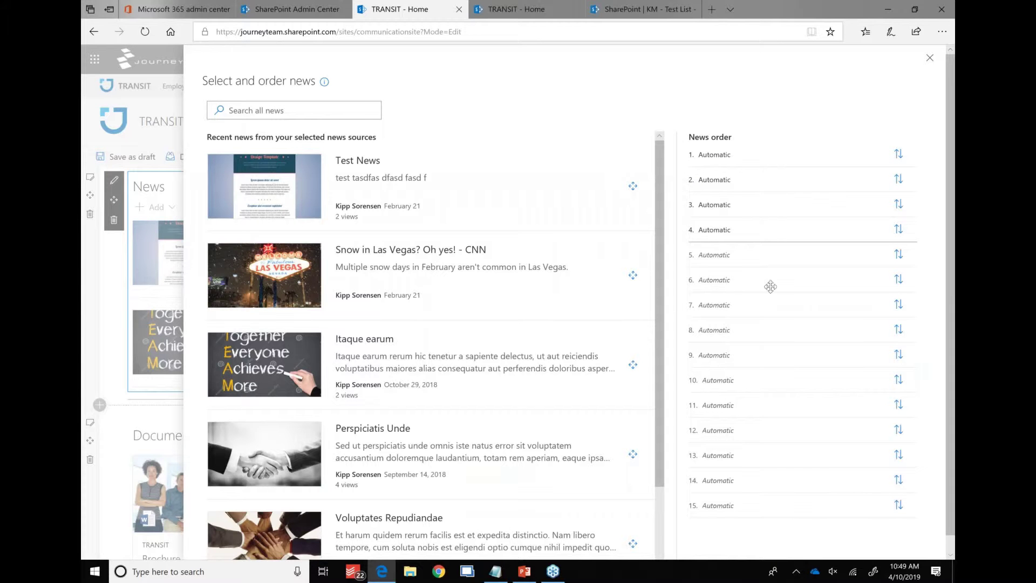
{"action": "left_click_drag", "start_coordinate": [281, 358], "coordinate": [761, 190]}
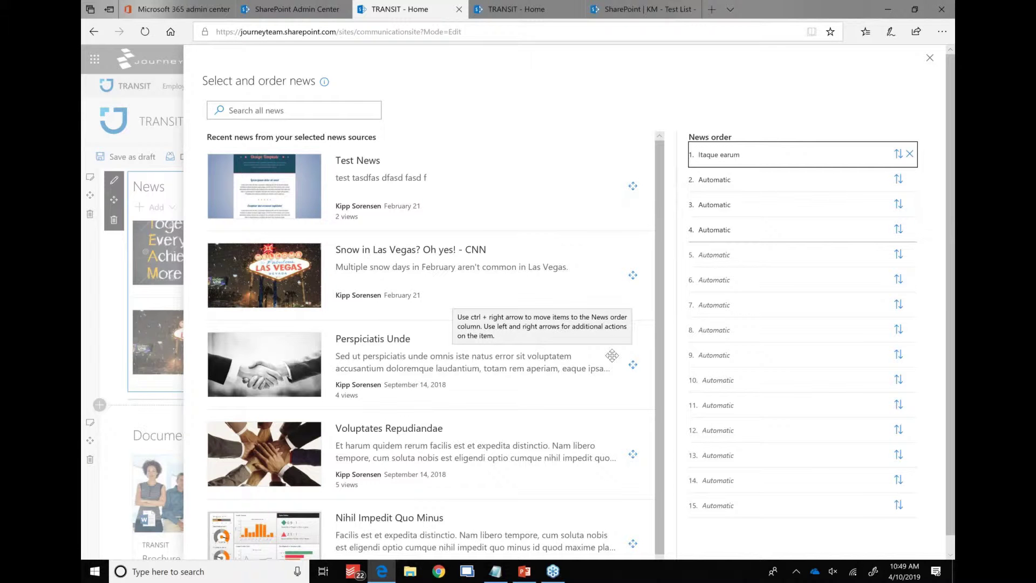
{"action": "left_click_drag", "start_coordinate": [952, 353], "coordinate": [935, 367]}
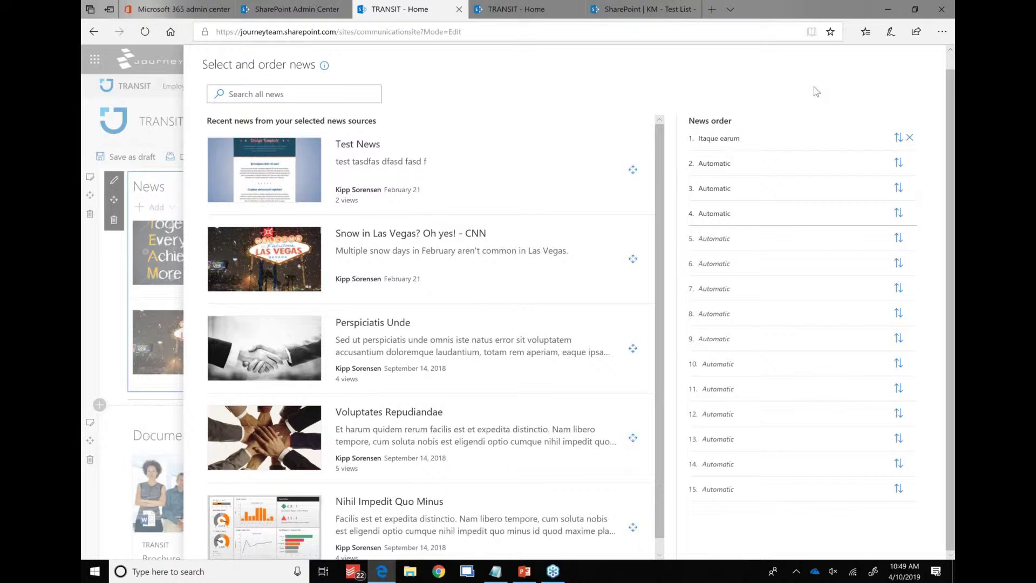
{"action": "scroll", "coordinate": [814, 86], "scroll_direction": "up", "scroll_amount": 1}
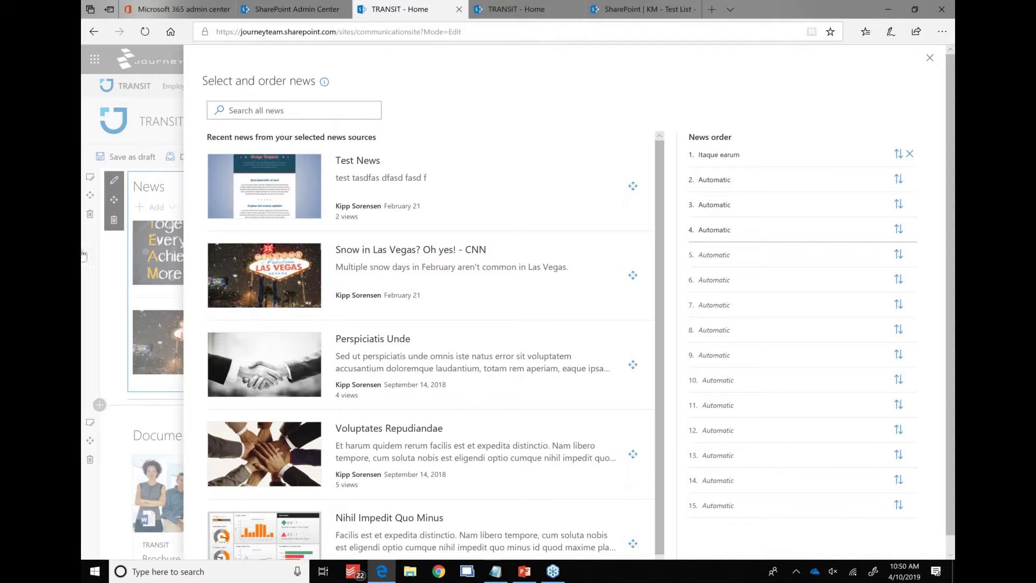
- Switch to the Test List on the SharePoint | KM site and move its Date column in front of Title
{"action": "left_click", "coordinate": [532, 17]}
{"action": "left_click", "coordinate": [642, 9]}
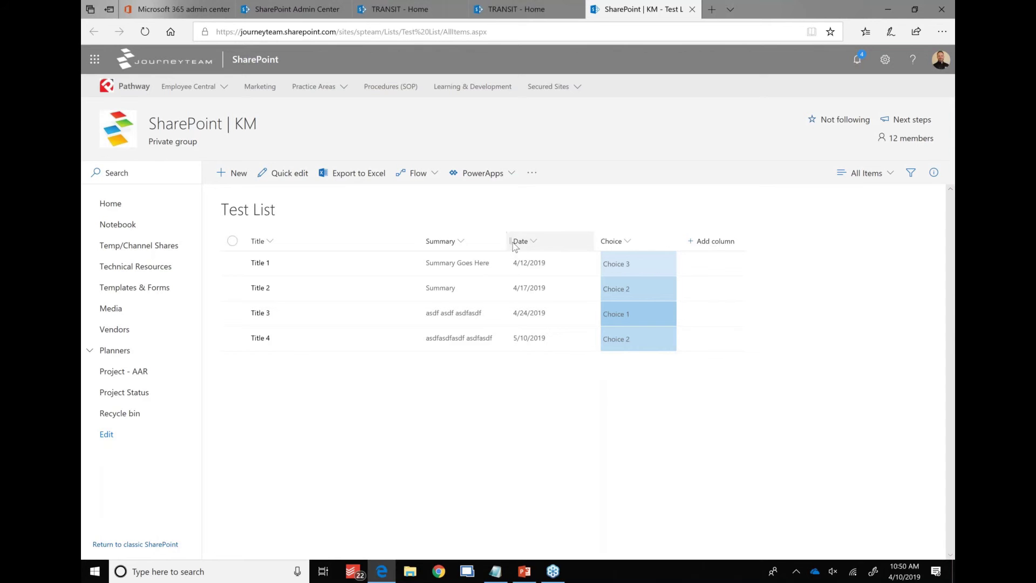
{"action": "mouse_move", "coordinate": [509, 247]}
{"action": "left_mouse_down"}
{"action": "mouse_move", "coordinate": [388, 227]}
{"action": "mouse_move", "coordinate": [275, 234]}
{"action": "mouse_move", "coordinate": [285, 254]}
{"action": "left_mouse_up"}
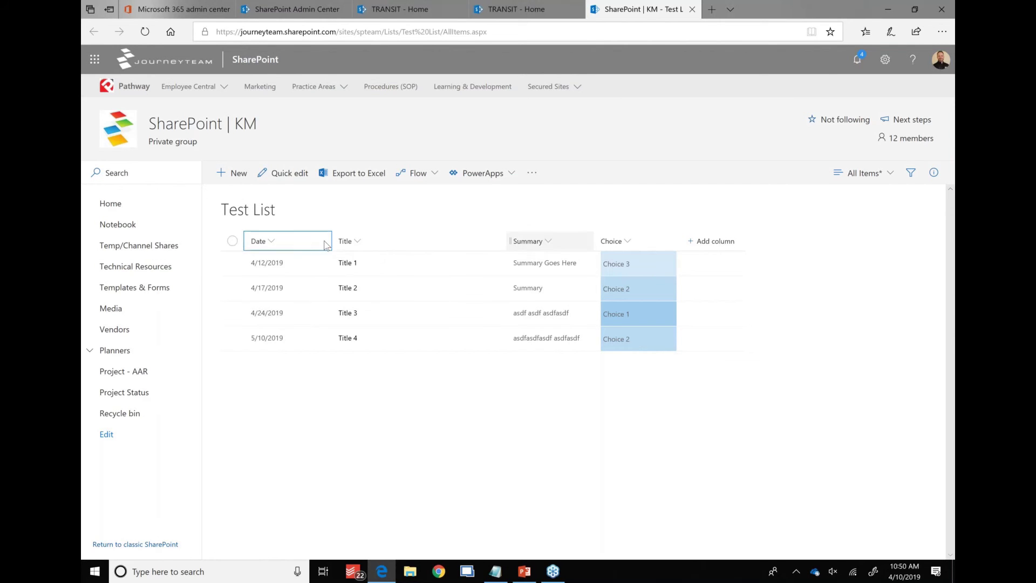